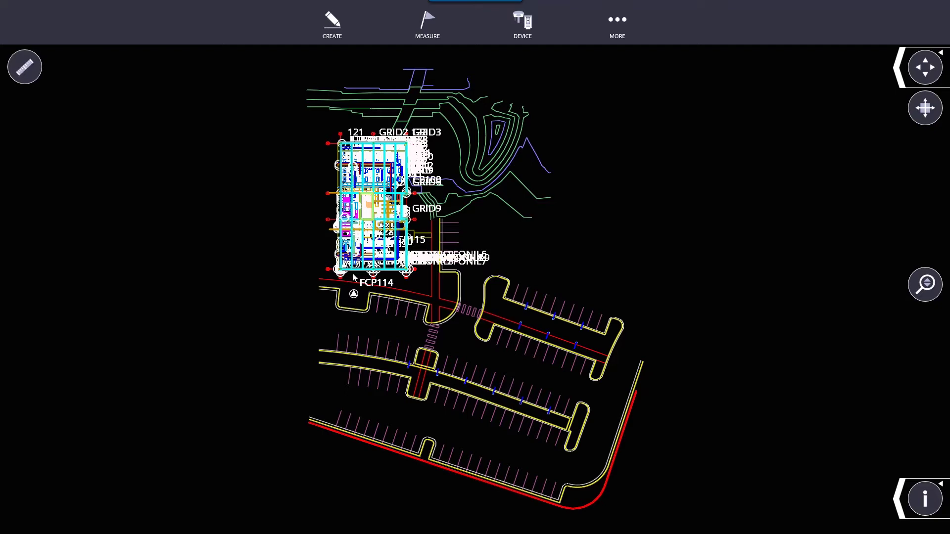
# Measure the distance from point CENTRO FONIL11 to point LT5, and clear the measurement
pyautogui.scroll(3, 352, 275)
pyautogui.scroll(6, 352, 277)
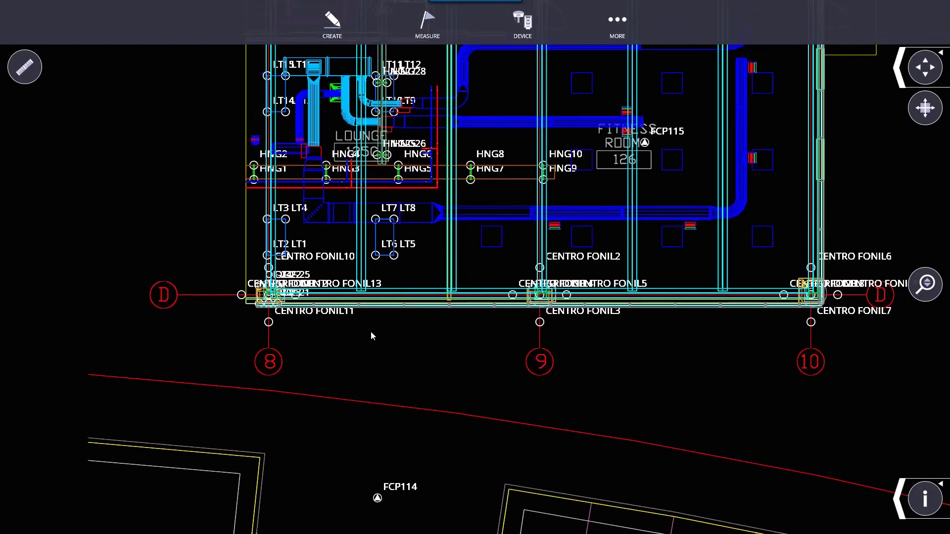
pyautogui.moveTo(372, 336); pyautogui.dragTo(387, 333)
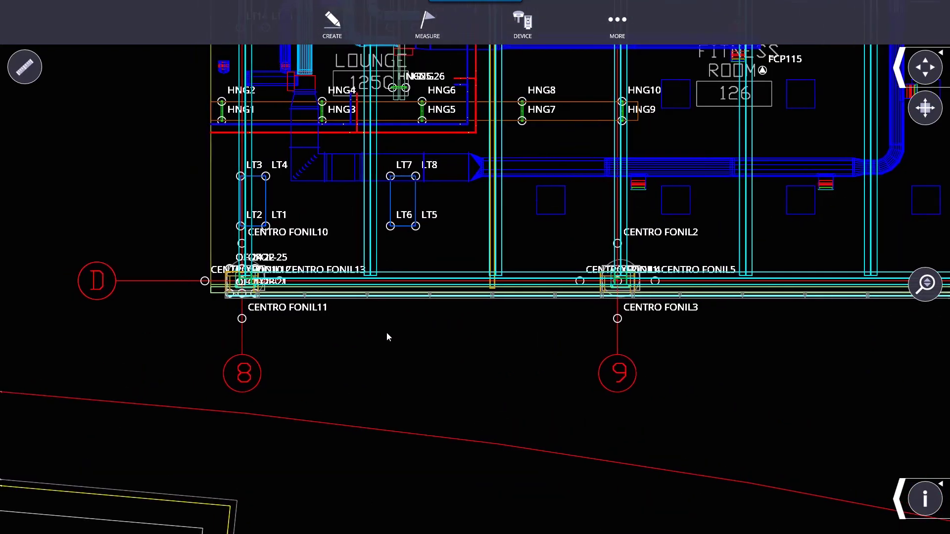
pyautogui.click(34, 71)
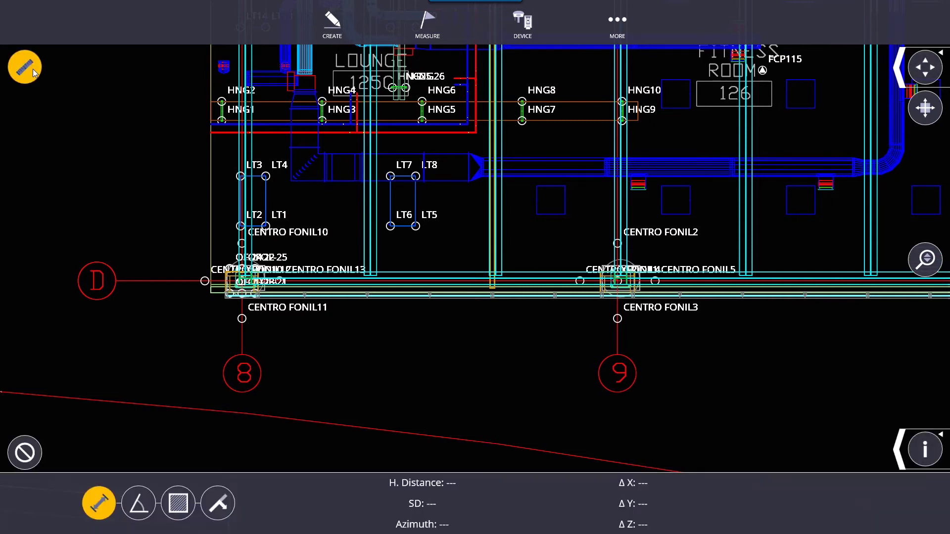
pyautogui.moveTo(414, 340); pyautogui.dragTo(310, 325)
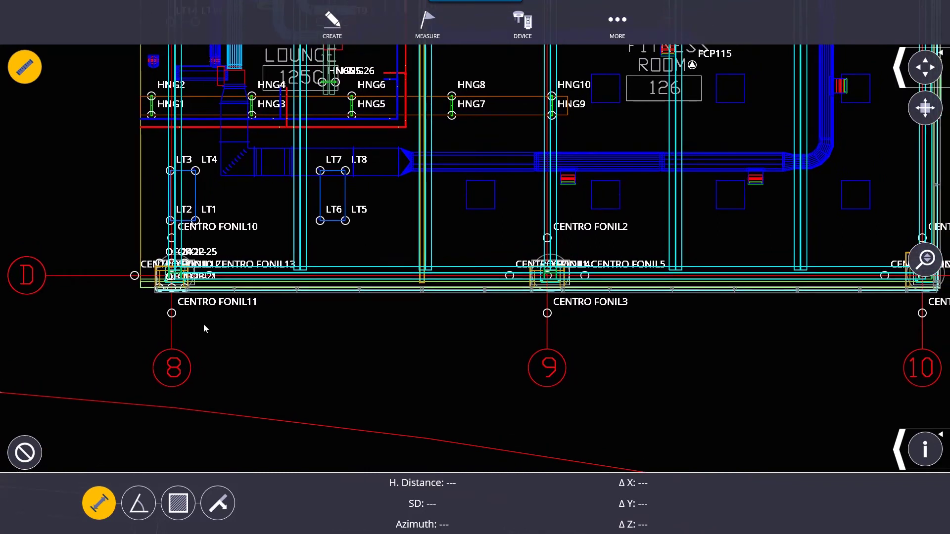
pyautogui.click(172, 315)
pyautogui.click(347, 225)
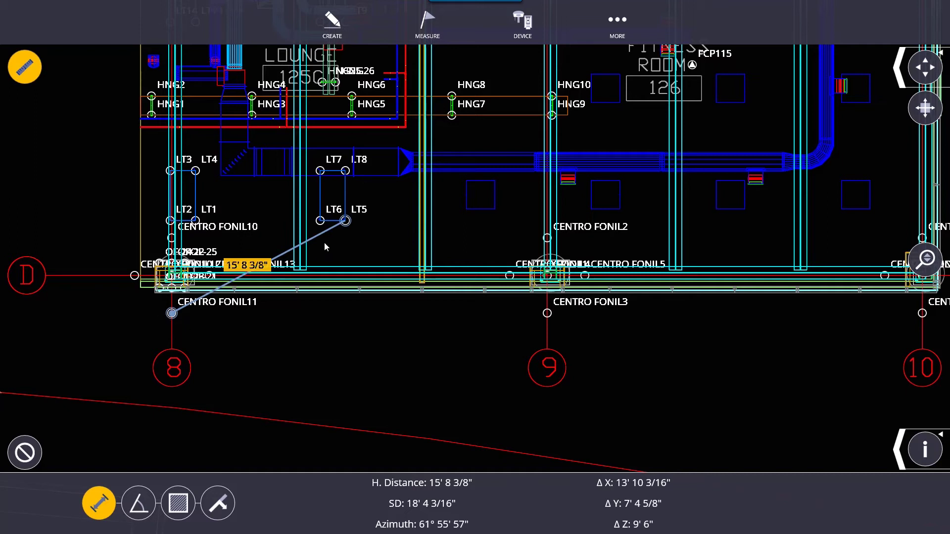
pyautogui.click(24, 453)
# Inspect the layer and coordinate information of points CENTRO FONIL11 and LT5, and close the information display
pyautogui.click(918, 457)
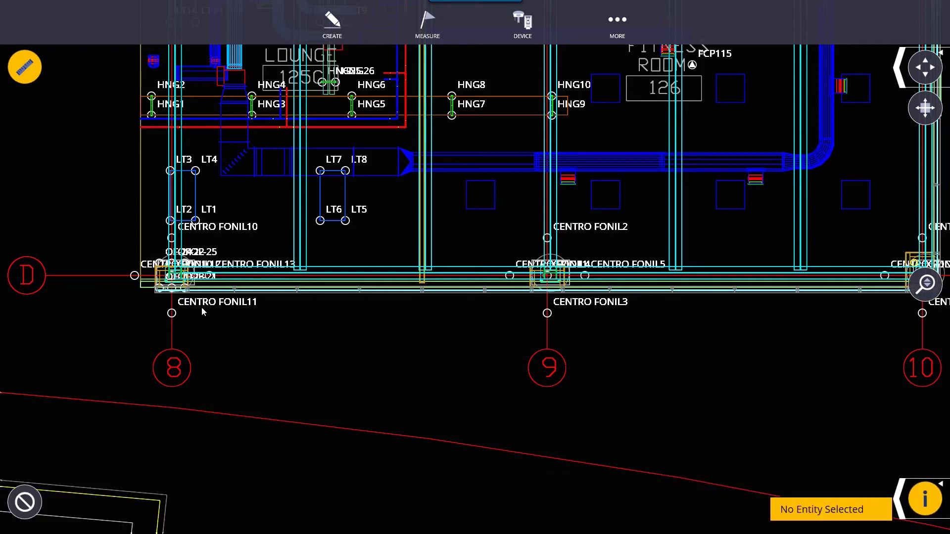
pyautogui.click(171, 313)
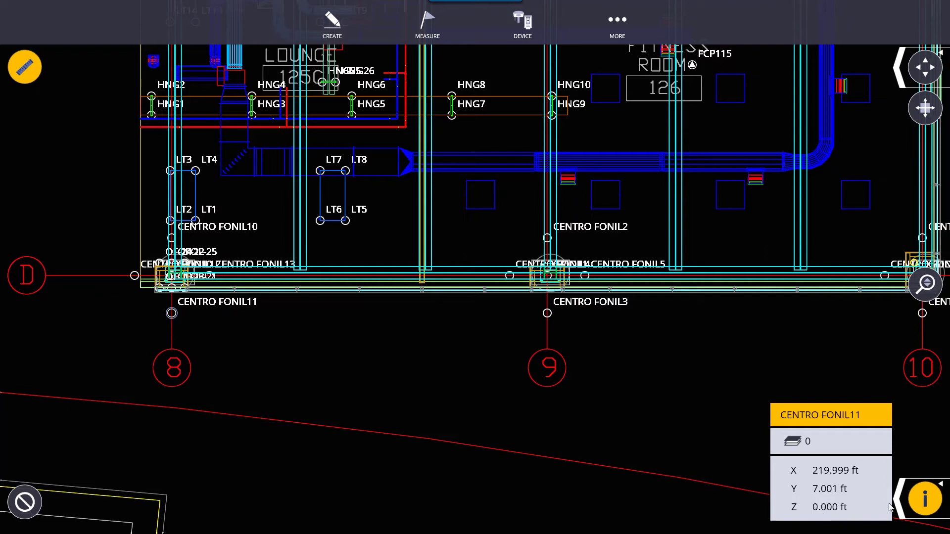
pyautogui.click(345, 221)
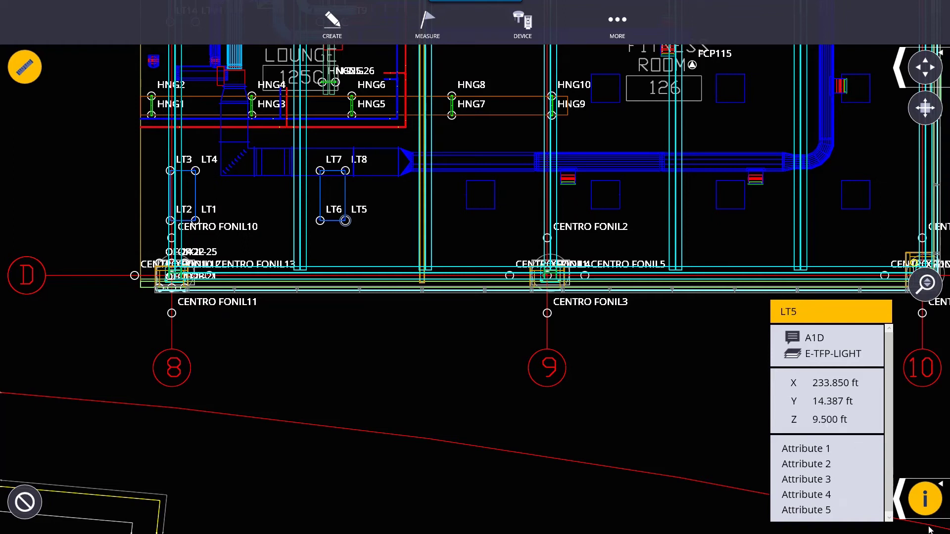
pyautogui.click(926, 498)
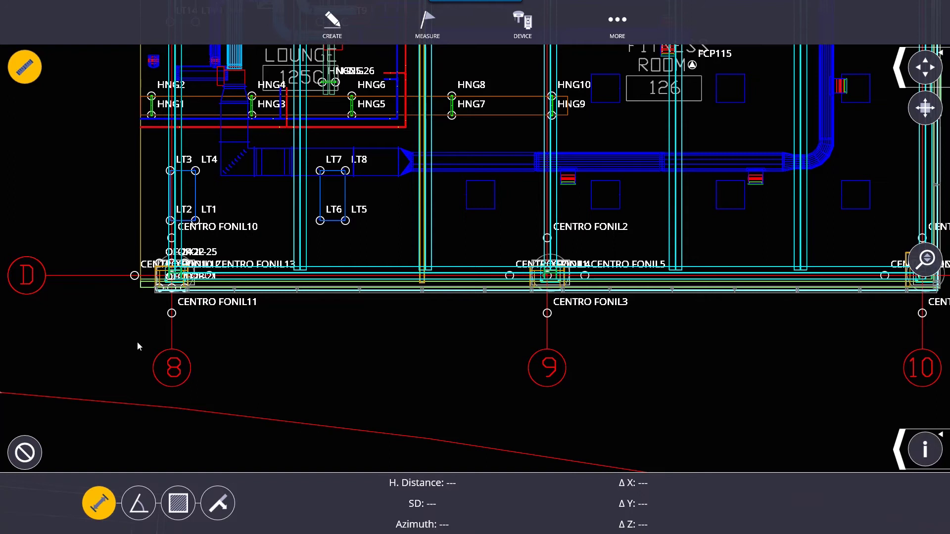
# Measure the angle at point LT6 between points LT8 and LT5, and clear the selection
pyautogui.click(139, 510)
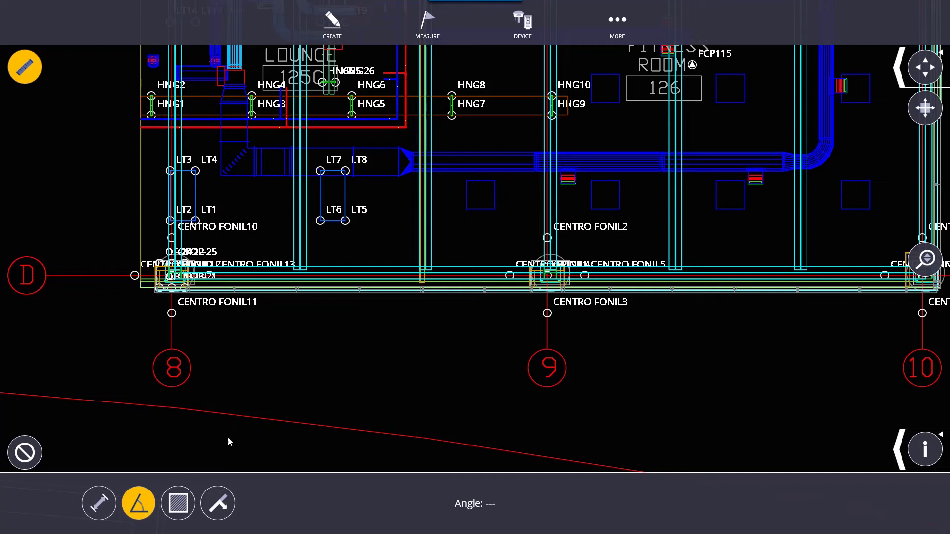
pyautogui.click(346, 171)
pyautogui.click(320, 221)
pyautogui.click(345, 221)
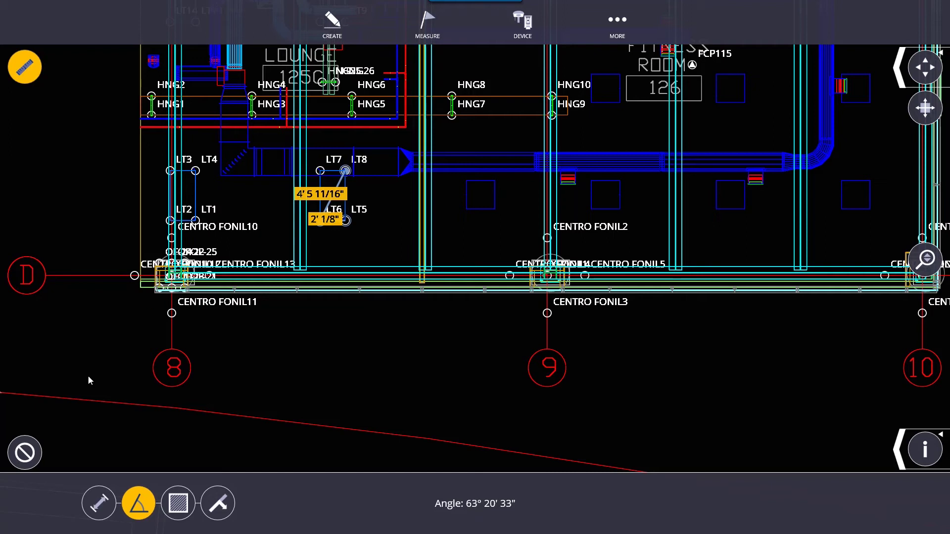
pyautogui.click(28, 454)
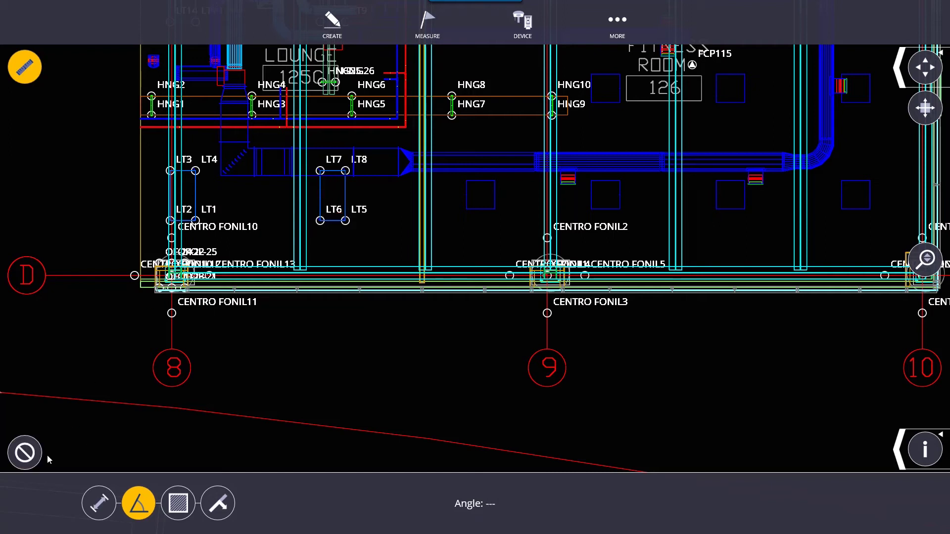
# Measure the angle at CENTRO FONIL11 between the grid line D point just west of grid 8 and CENTRO FONIL3, clearing it when done
pyautogui.click(135, 275)
pyautogui.click(171, 313)
pyautogui.click(545, 315)
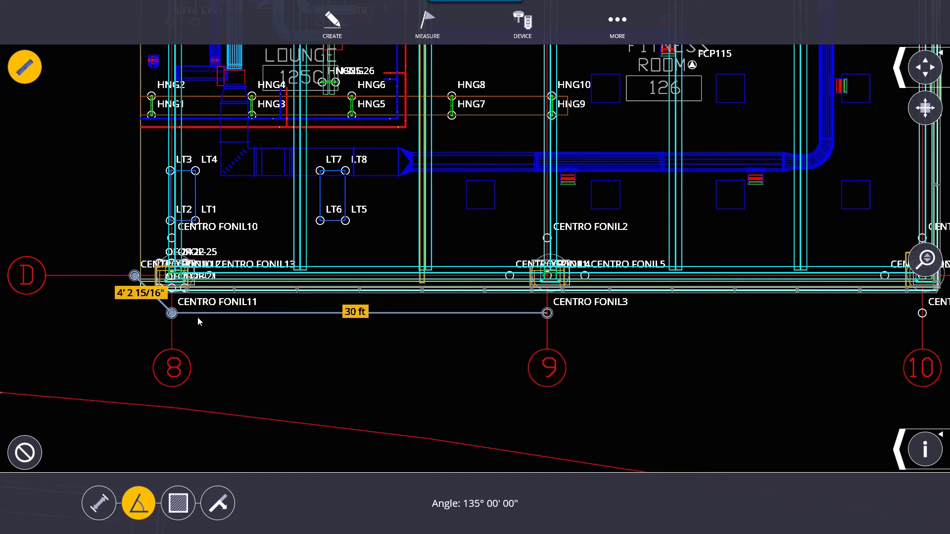
pyautogui.click(26, 451)
# Measure the area and closed perimeter of the rectangle formed by points LT4, LT1, LT5 and LT8
pyautogui.click(183, 513)
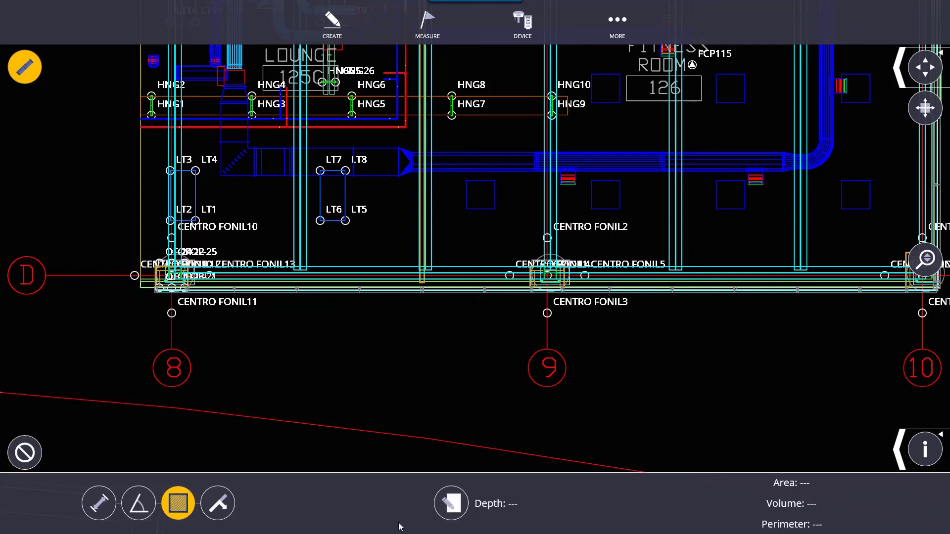
pyautogui.scroll(-2, 491, 327)
pyautogui.moveTo(490, 327); pyautogui.dragTo(409, 420)
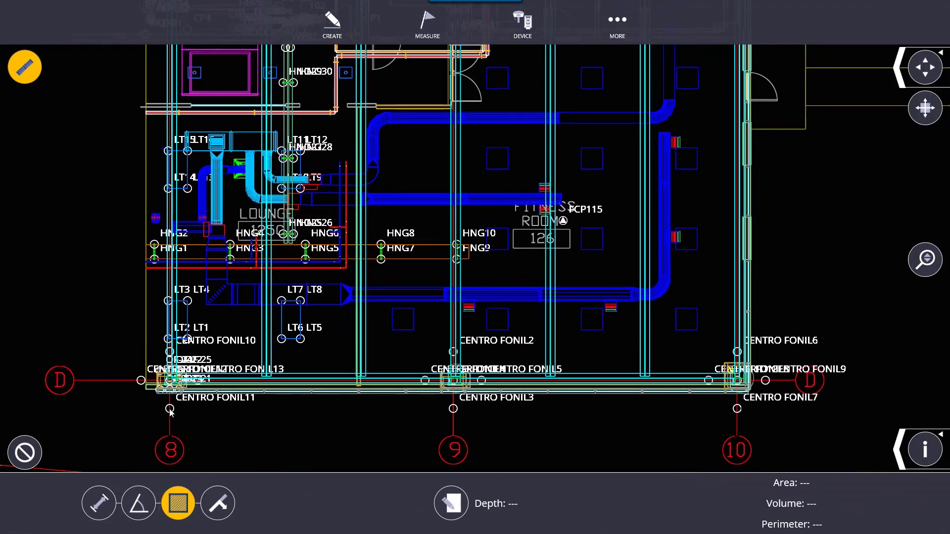
pyautogui.click(187, 301)
pyautogui.click(187, 339)
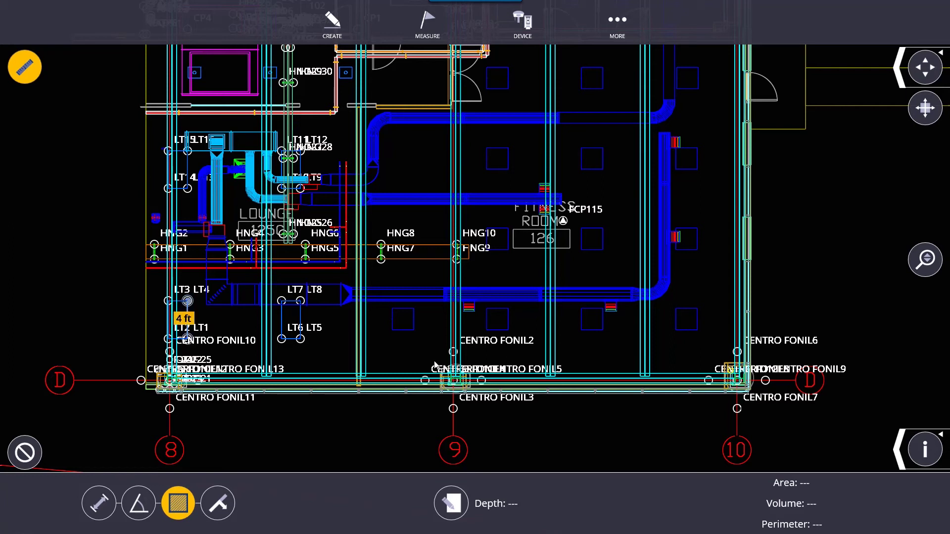
pyautogui.click(300, 339)
pyautogui.click(300, 301)
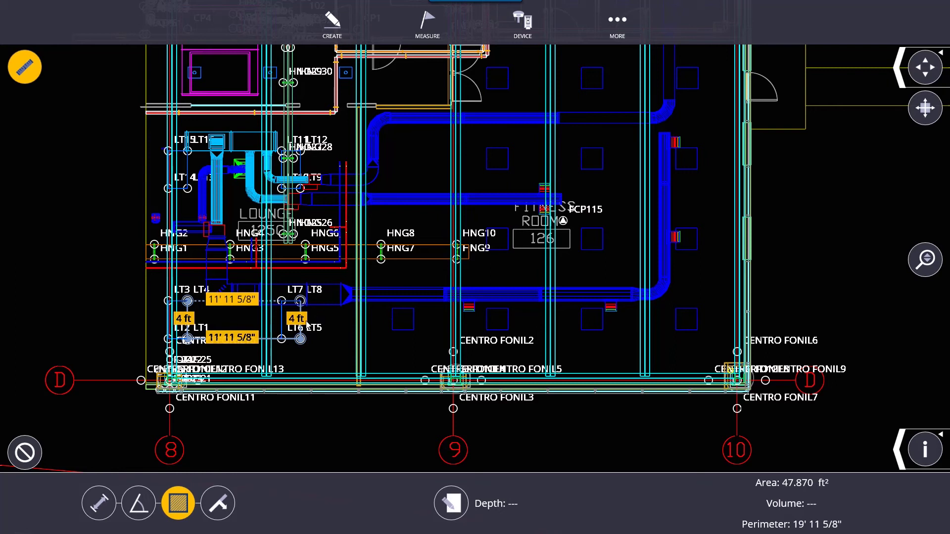
pyautogui.click(188, 301)
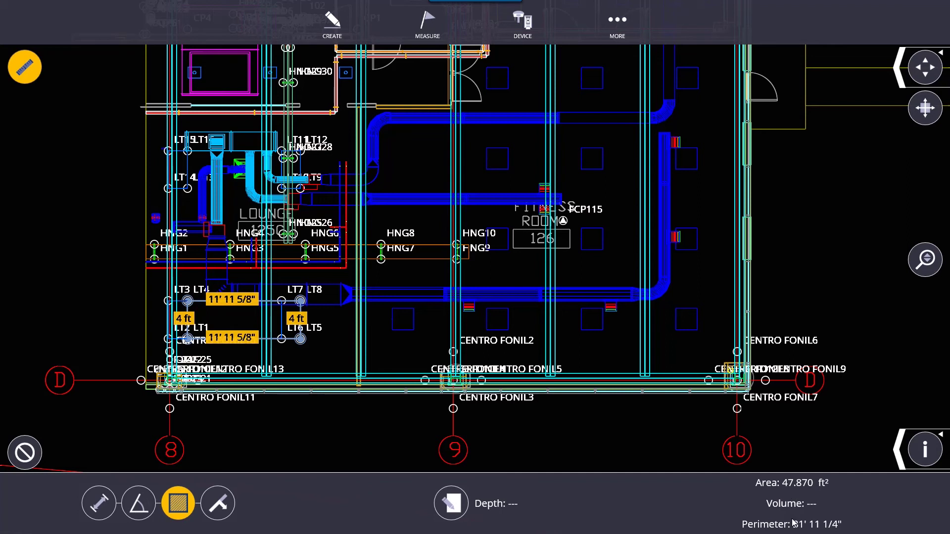
# Set the measured area's depth to 3 ft to calculate its volume
pyautogui.click(452, 516)
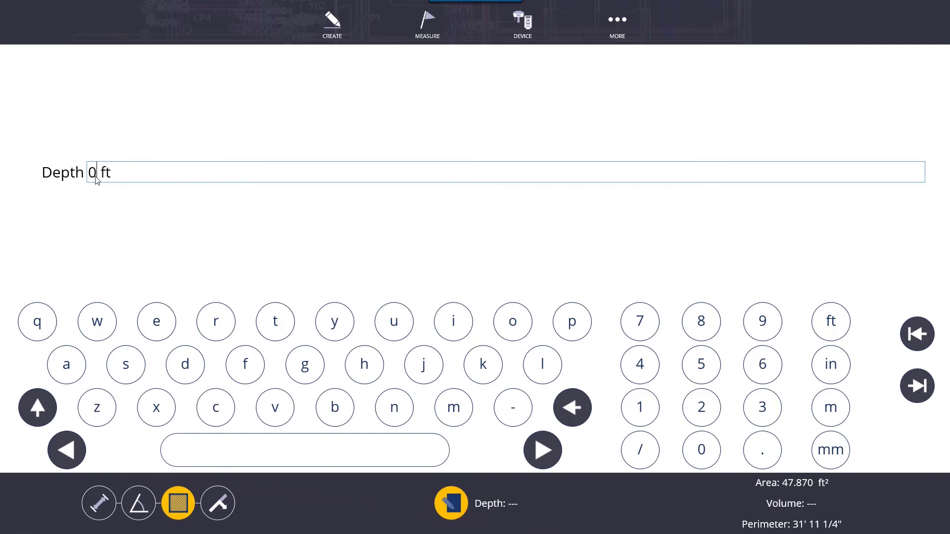
pyautogui.press('BackSpace')
pyautogui.write('3')
pyautogui.click(462, 509)
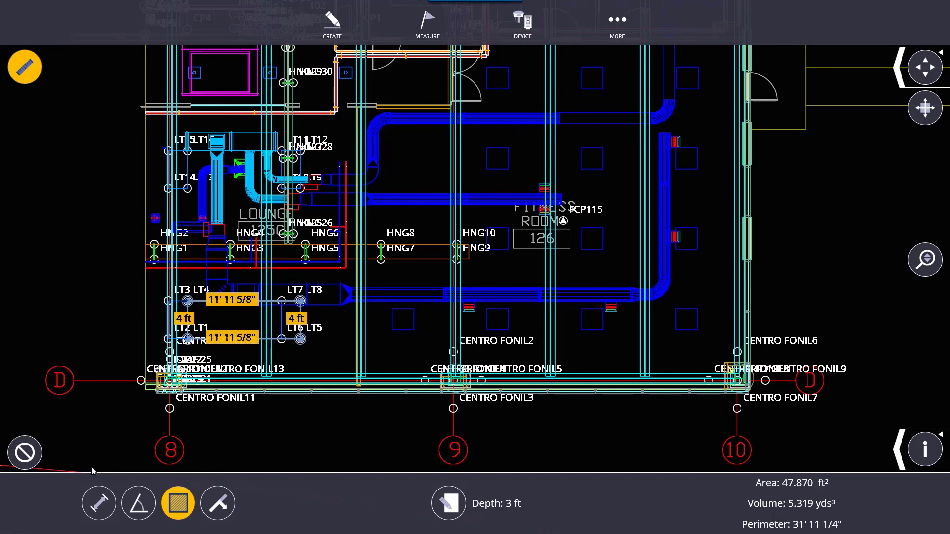
# Measure the down and out distances of point FCP114 from the reference line running from CENTRO FONIL11 to CENTRO FONIL3
pyautogui.click(222, 513)
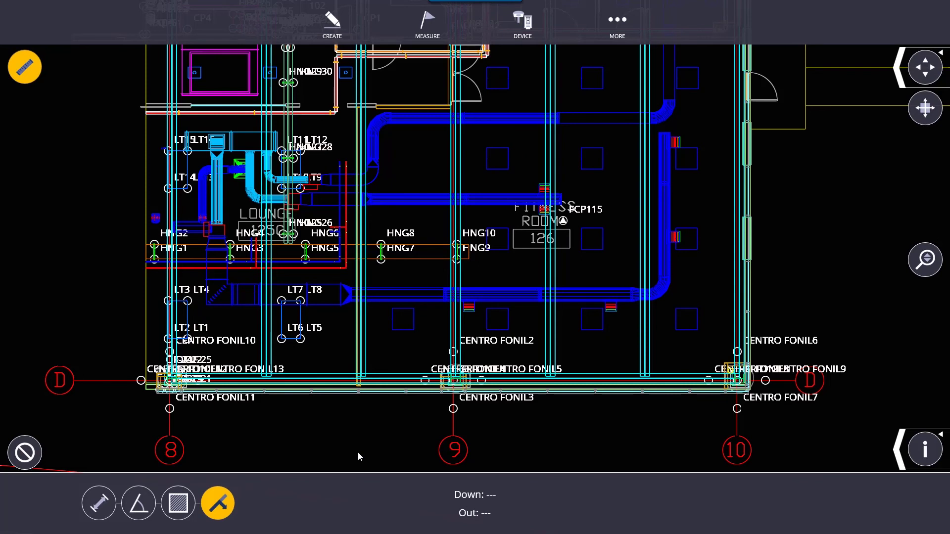
pyautogui.scroll(-2, 337, 464)
pyautogui.scroll(3, 331, 449)
pyautogui.moveTo(334, 386); pyautogui.dragTo(316, 270)
pyautogui.click(177, 253)
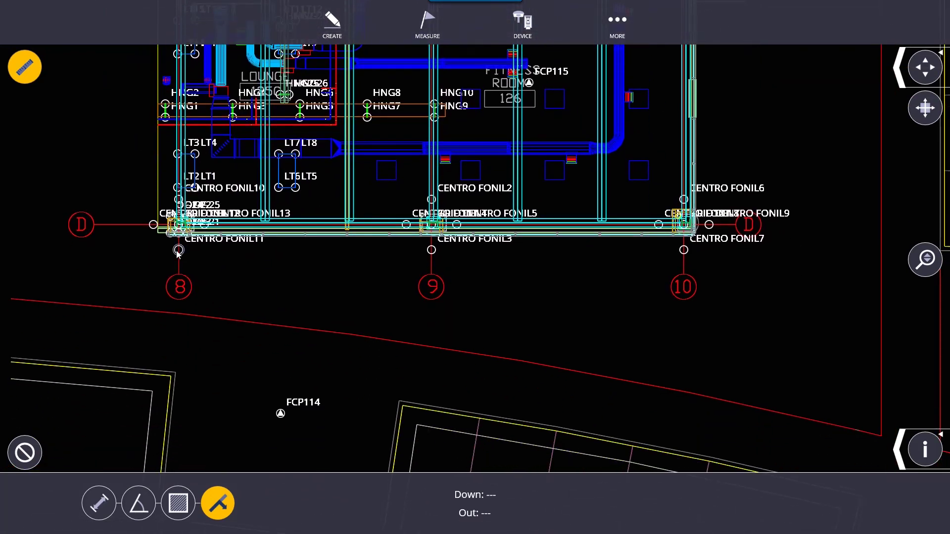
pyautogui.click(431, 251)
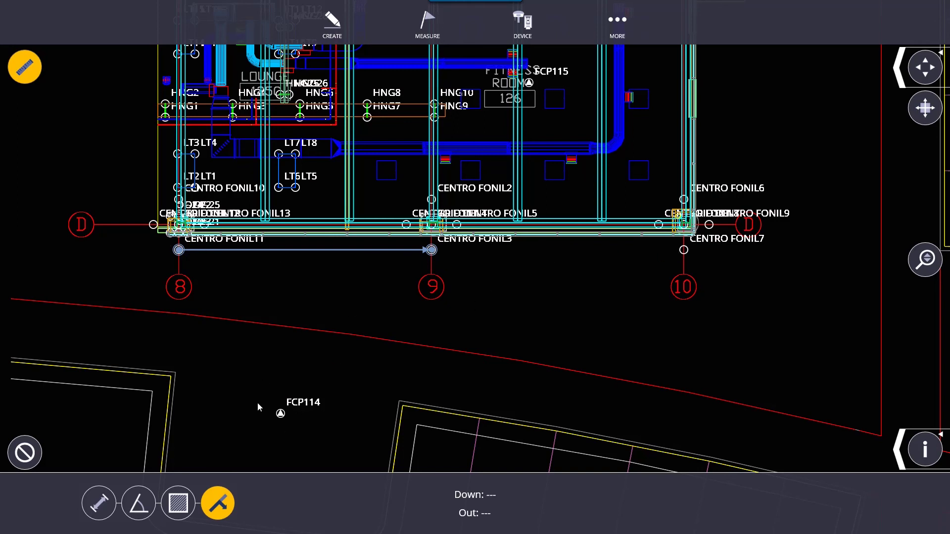
pyautogui.click(281, 413)
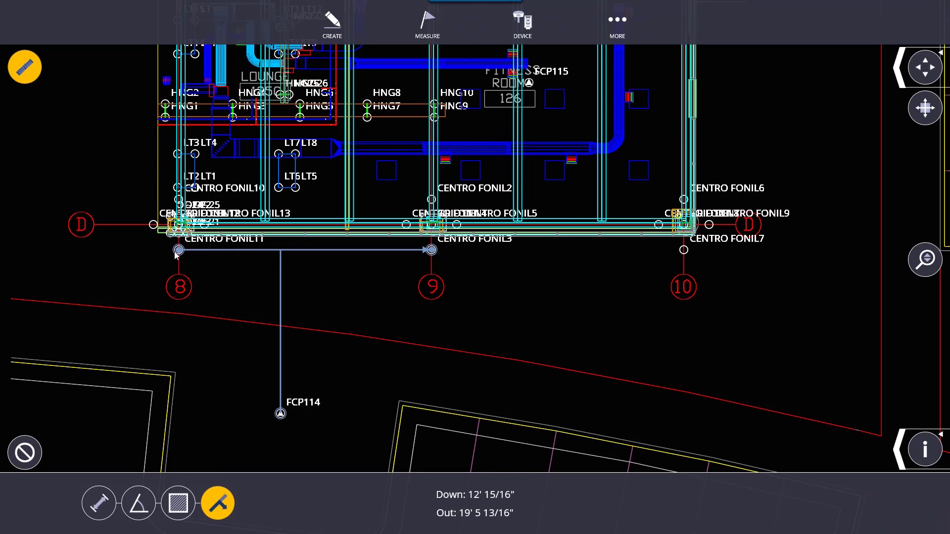